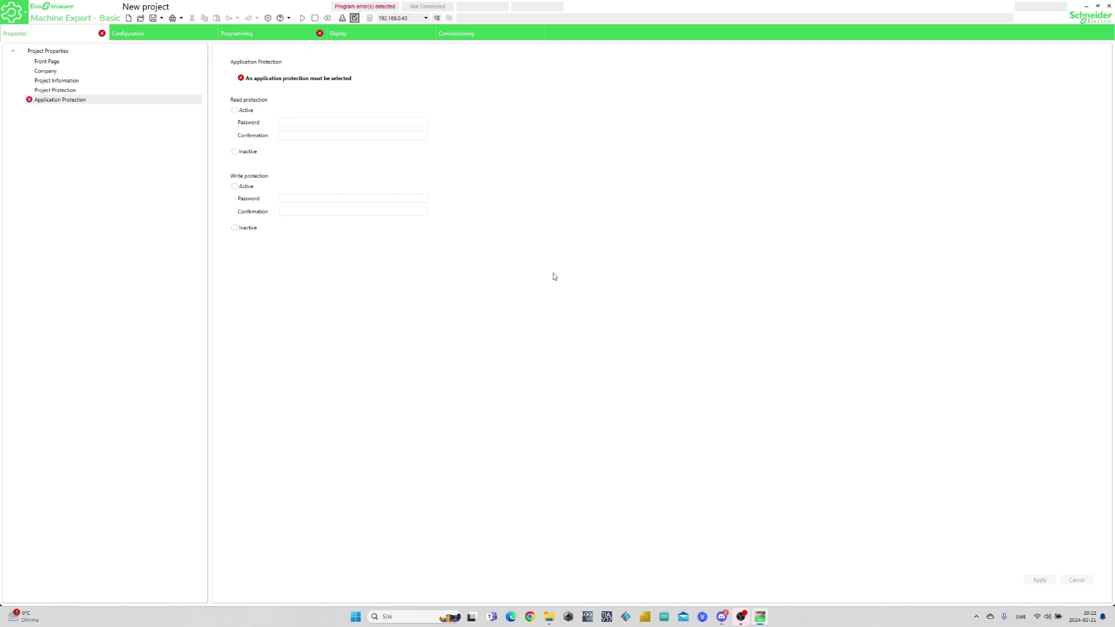
Step: Set both Read and Write application protection to Inactive and apply the change
left_click(234, 152)
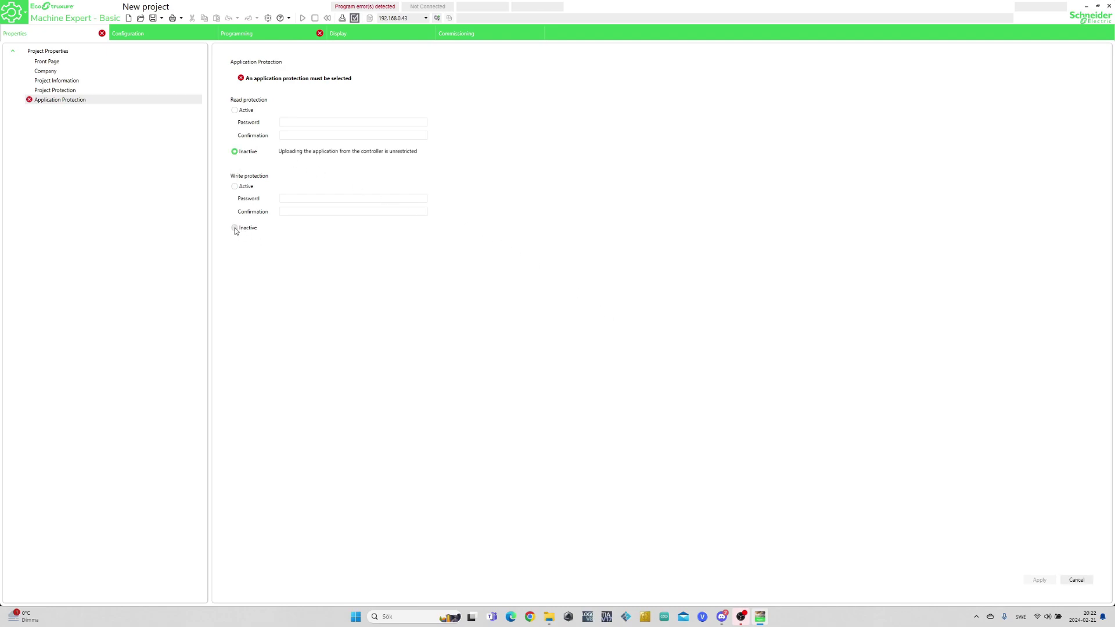
left_click(235, 228)
left_click(1039, 580)
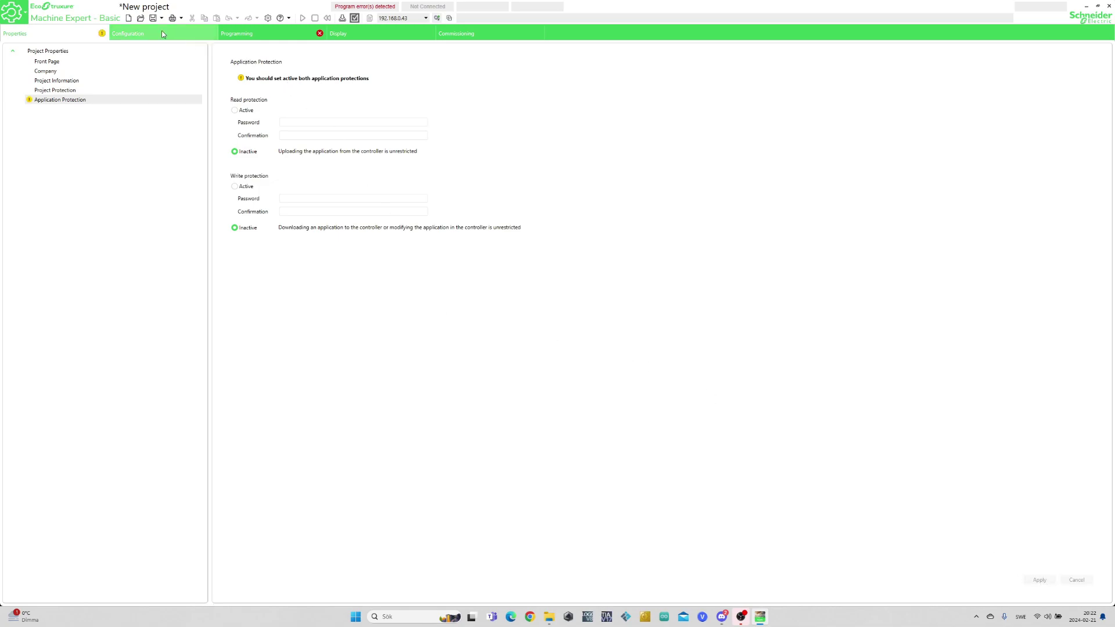
left_click(128, 33)
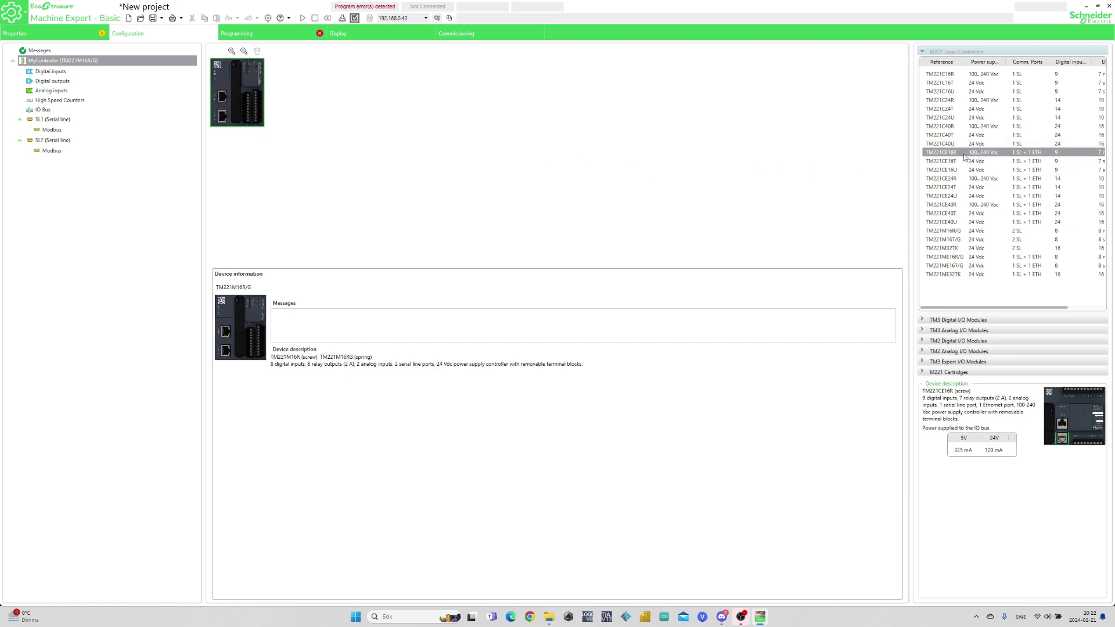
Step: Drop the TM221CE16R from the catalog onto the controller and confirm the replacement
left_click_drag(965, 152, 235, 101)
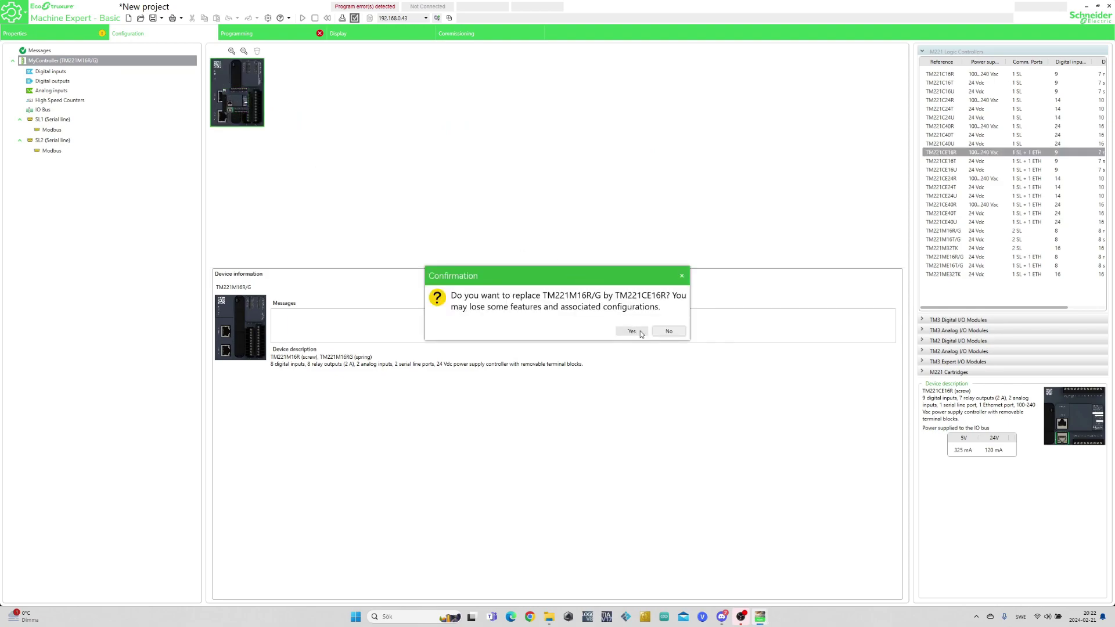
left_click(632, 331)
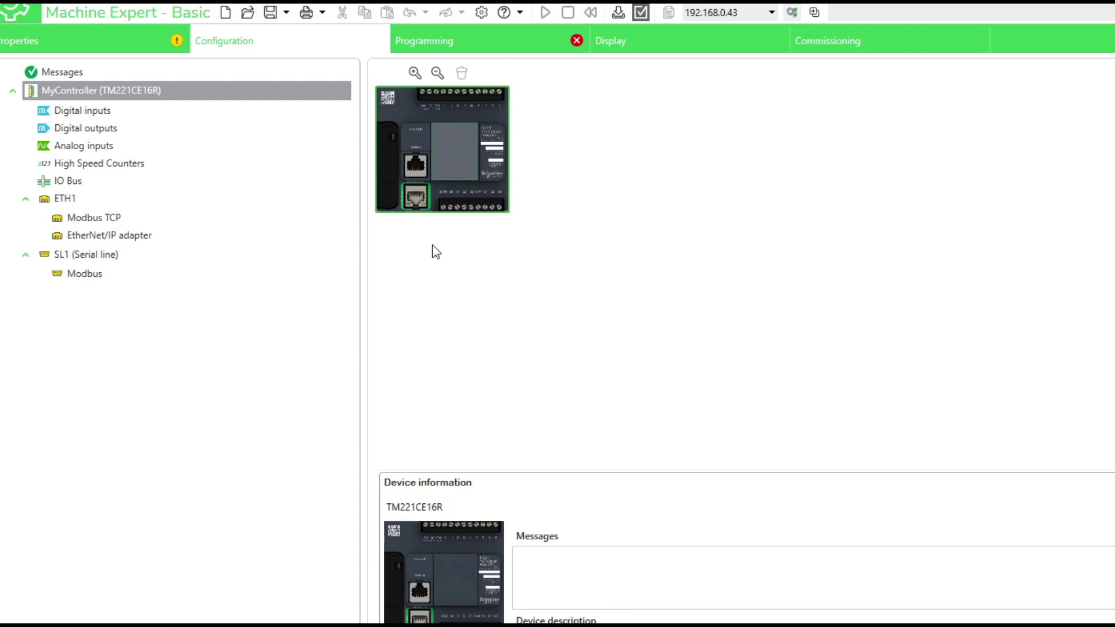
Step: Give ETH1 the fixed IP address 192.168.0.22 with mask 255.255.255.0
left_click(415, 198)
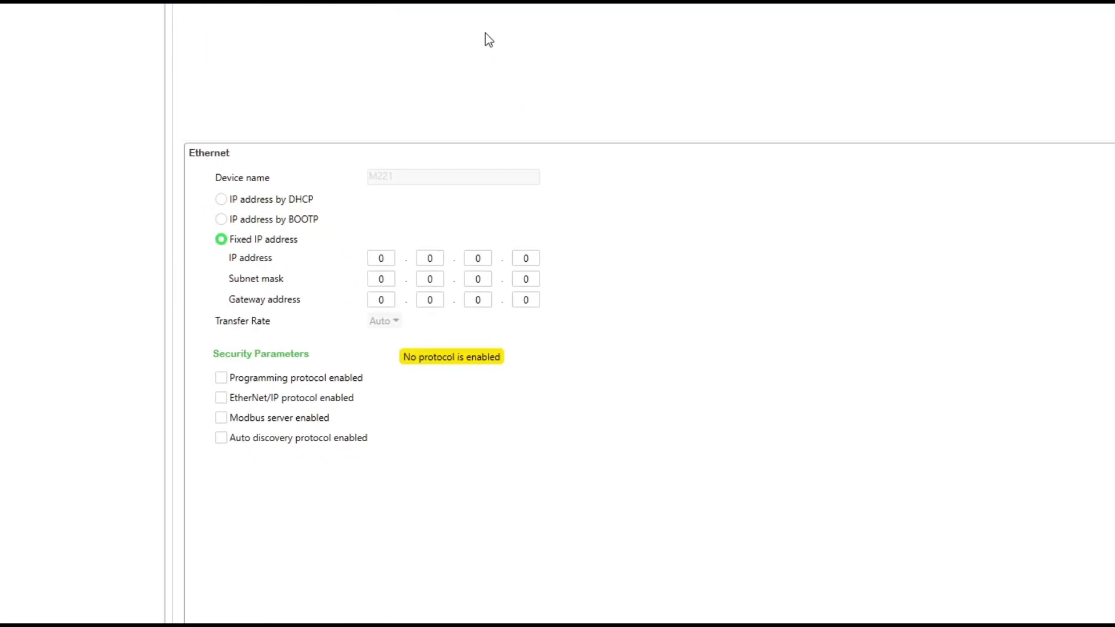
left_click(381, 258)
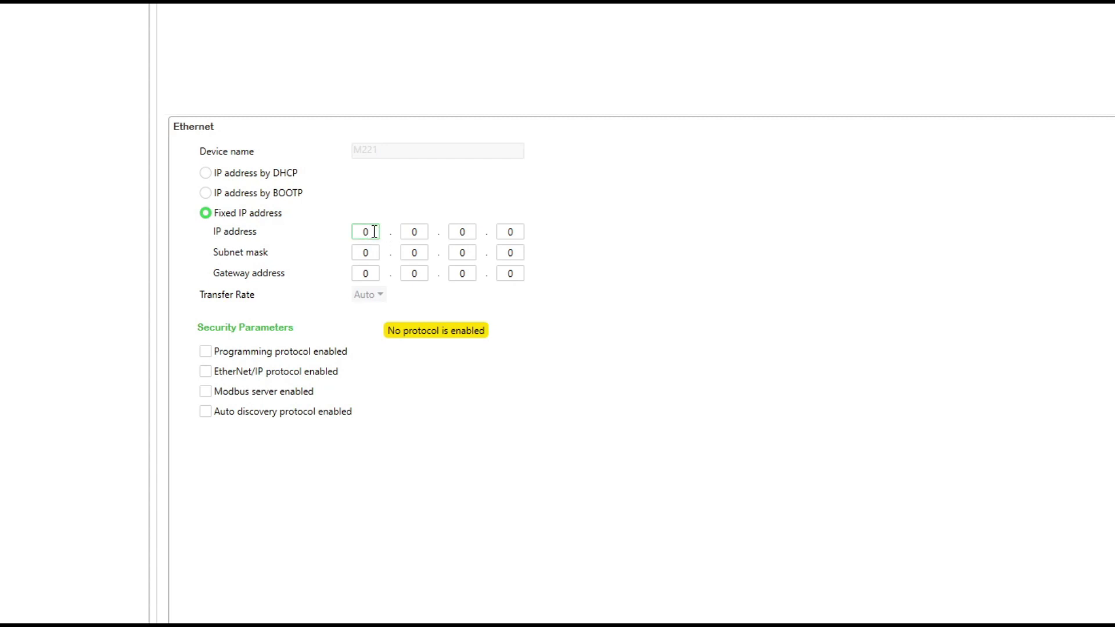
type("192")
key("Tab")
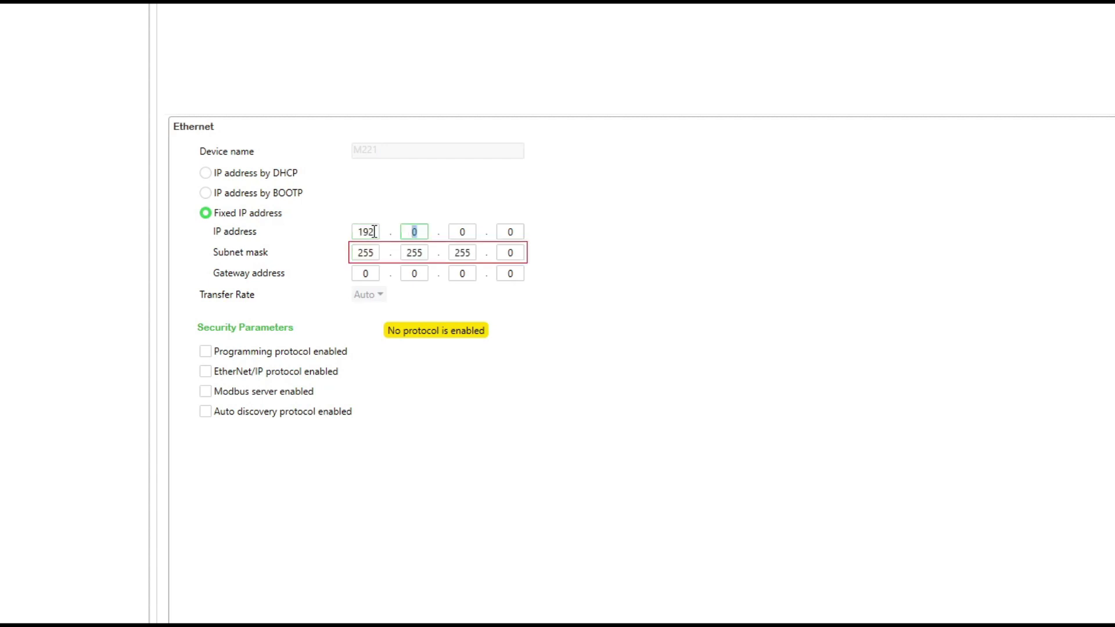
type("68")
key("Tab")
left_click(515, 232)
type("22")
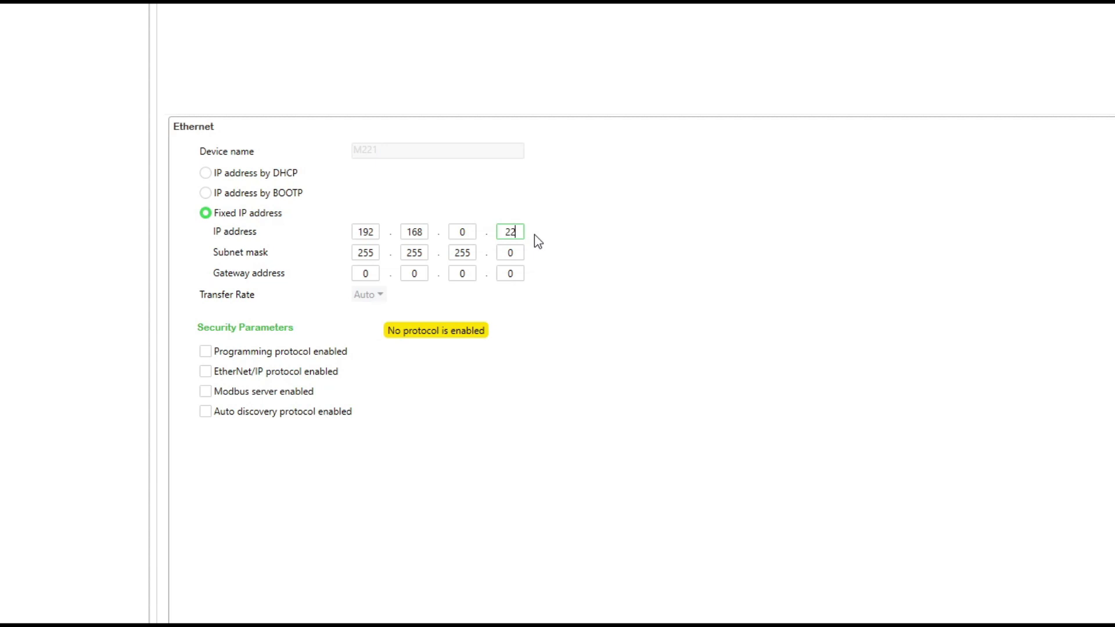
key("Return")
Step: Enable programming, EtherNet/IP, Modbus server and auto discovery protocols, then apply
left_click(205, 351)
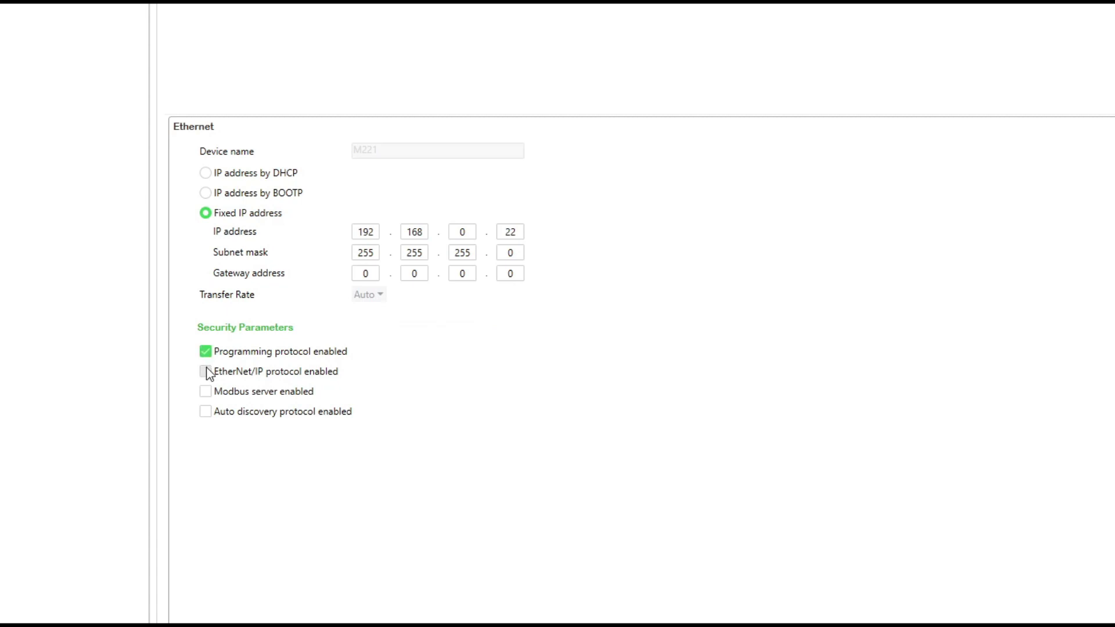
left_click(205, 371)
left_click(204, 391)
left_click(204, 412)
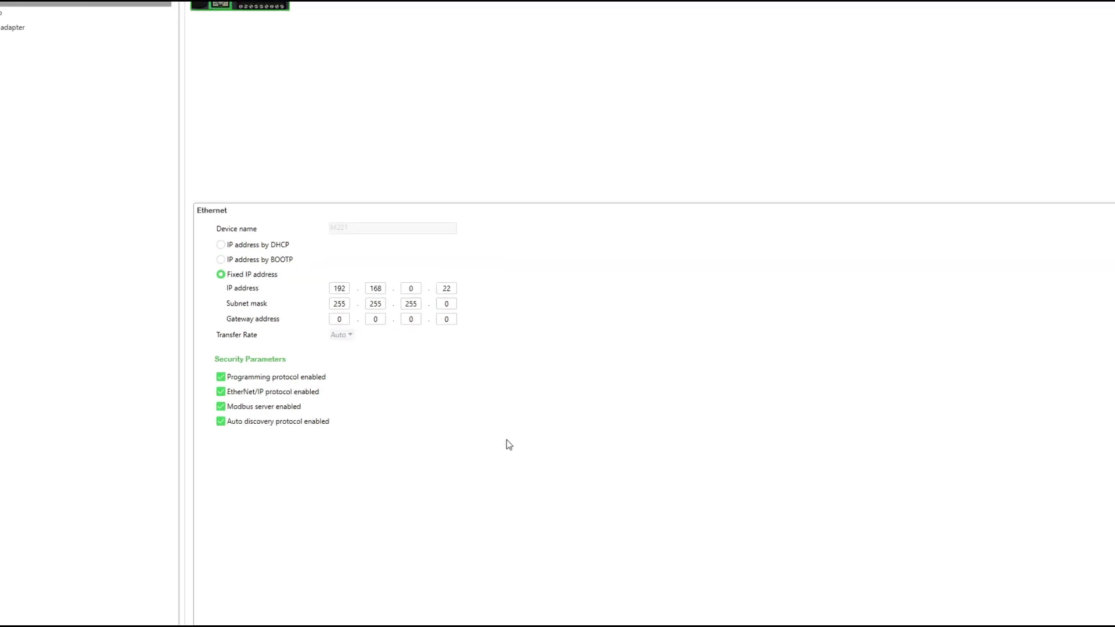
left_click(863, 595)
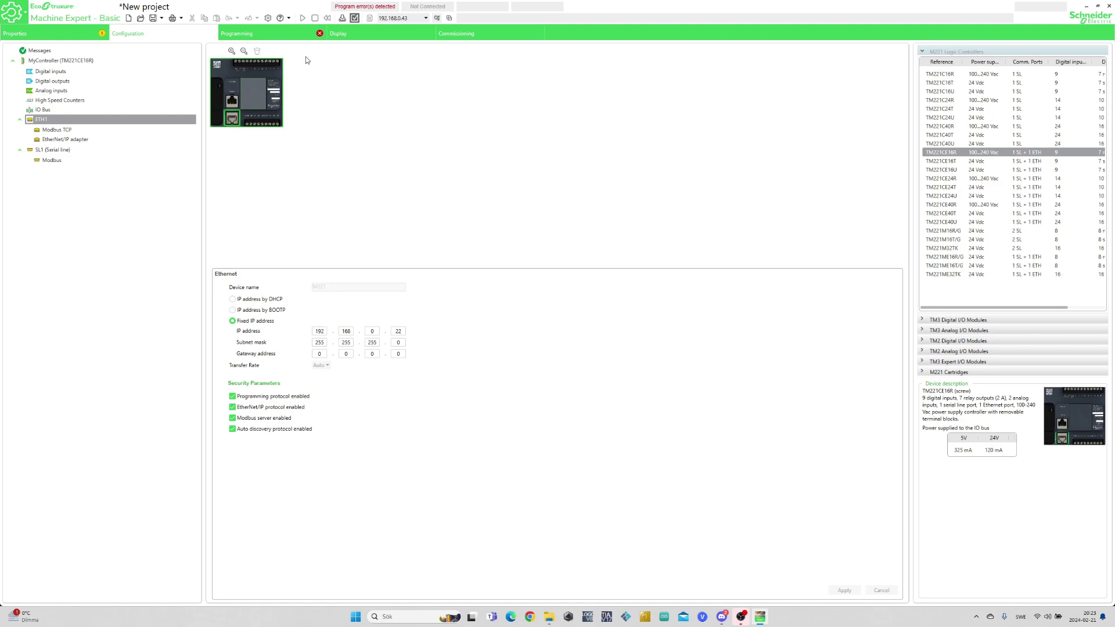
Step: Place a normally open contact at the rung start and an output coil at its end
left_click(275, 35)
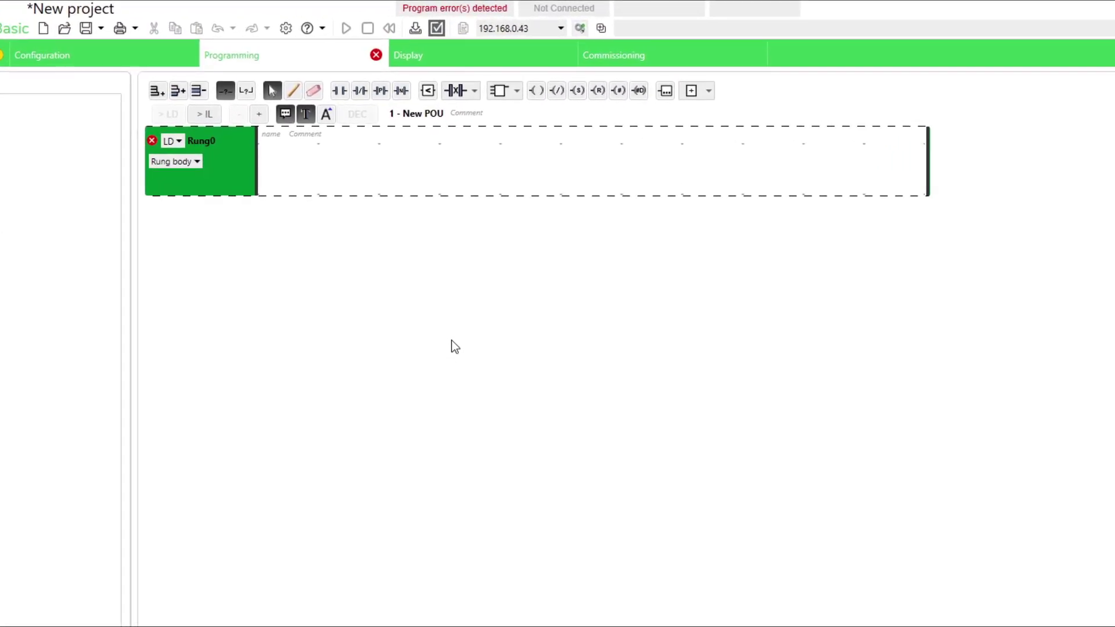
left_click(340, 89)
left_click(279, 178)
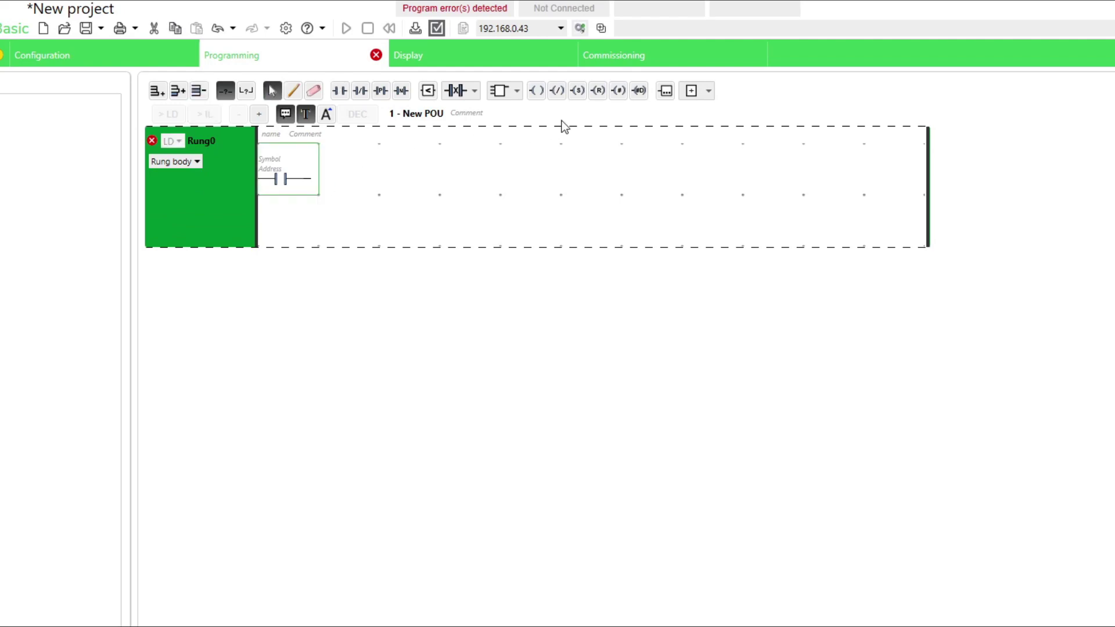
left_click(536, 90)
left_click(907, 178)
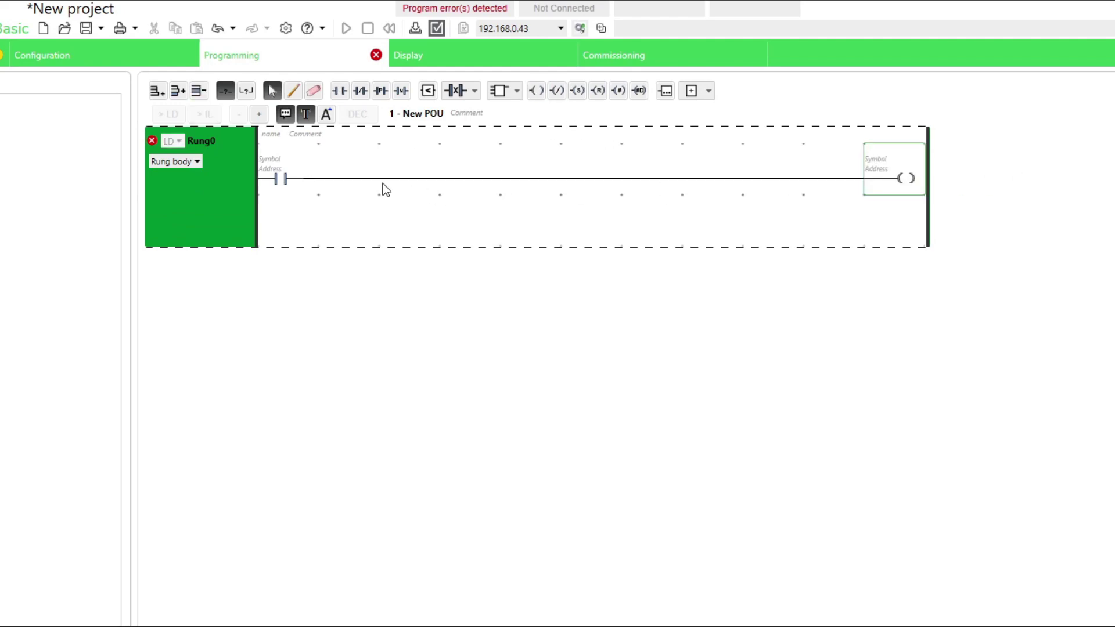
Step: Address the contact as %M0 and the coil as %Q0.0, then compile the program
left_click(276, 174)
double_click(273, 172)
type("M0")
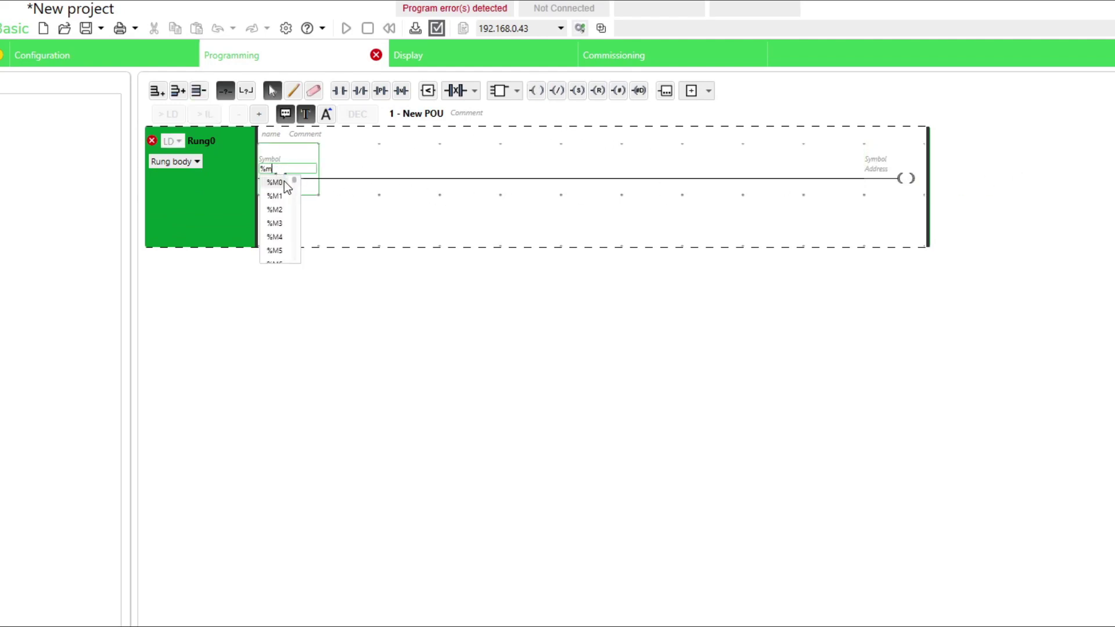
key("Return")
double_click(873, 173)
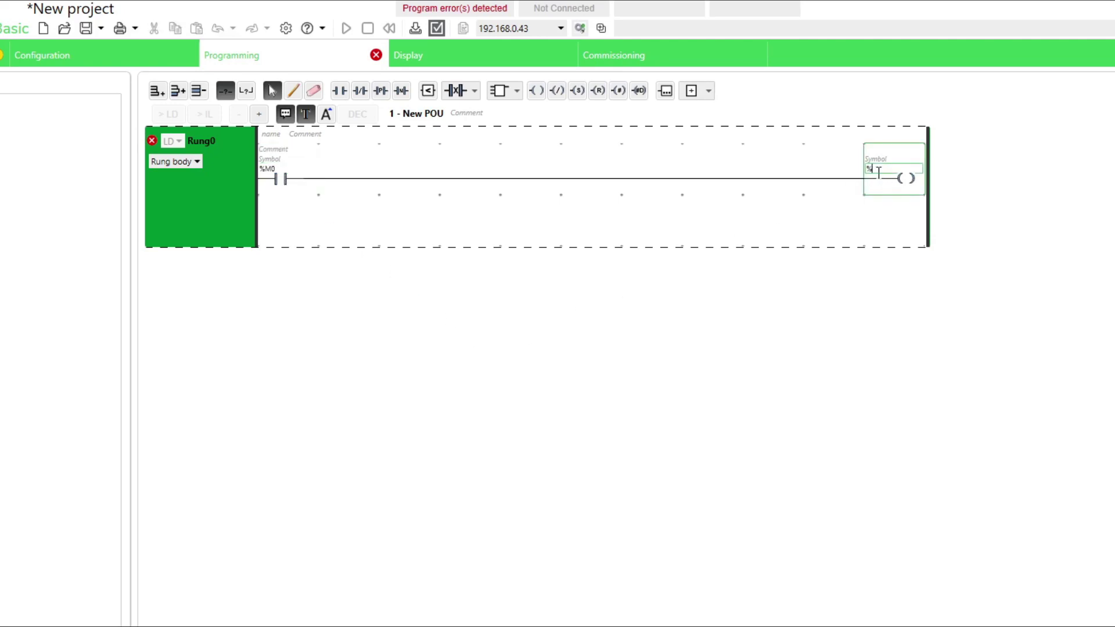
type("Q0.0")
key("Return")
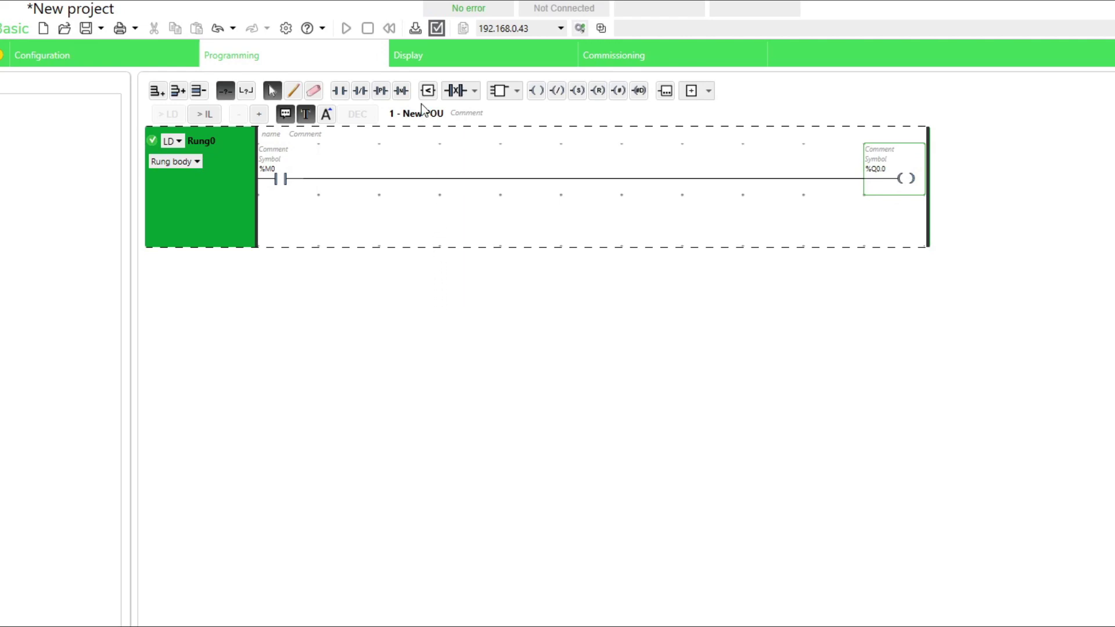
left_click(416, 28)
Step: In Commissioning, select the Ethernet controller at 192.168.0.22 and log in
left_click(736, 59)
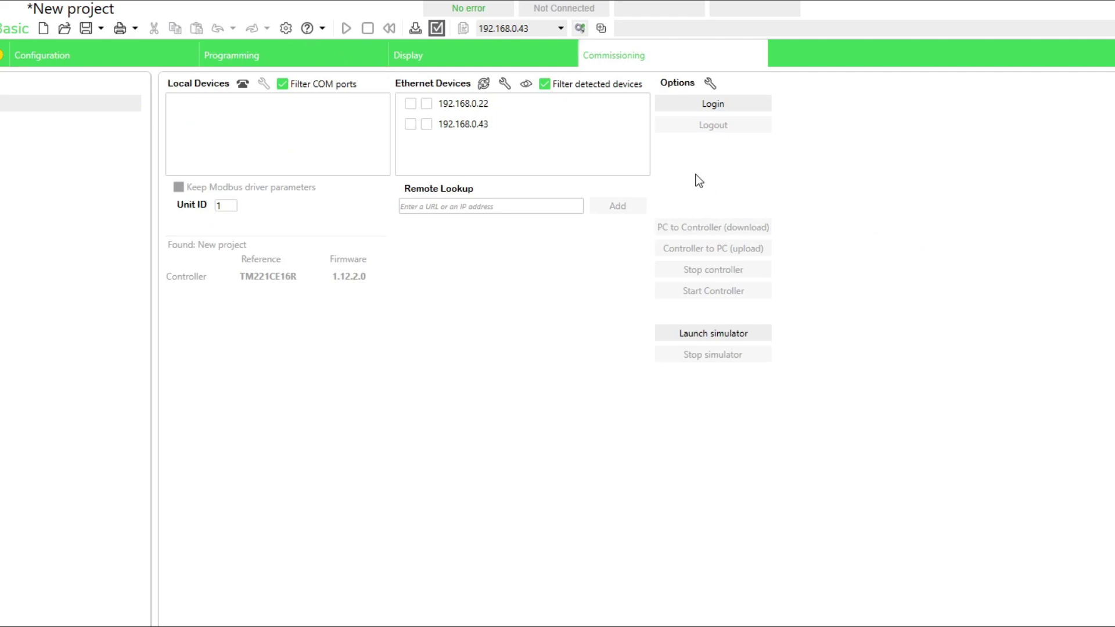
left_click(535, 104)
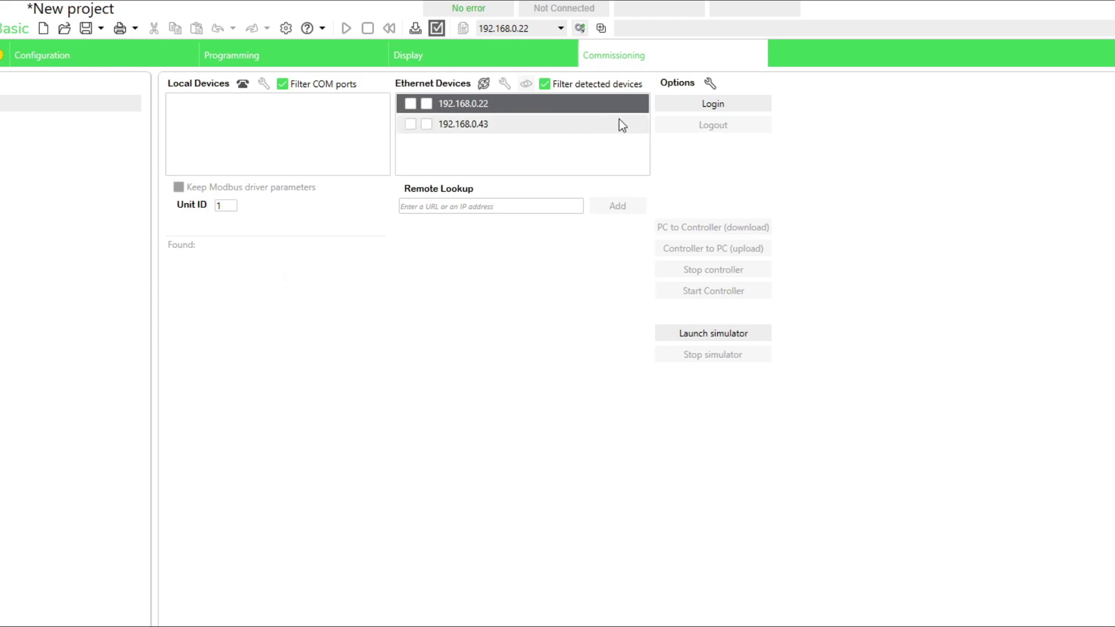
left_click(705, 105)
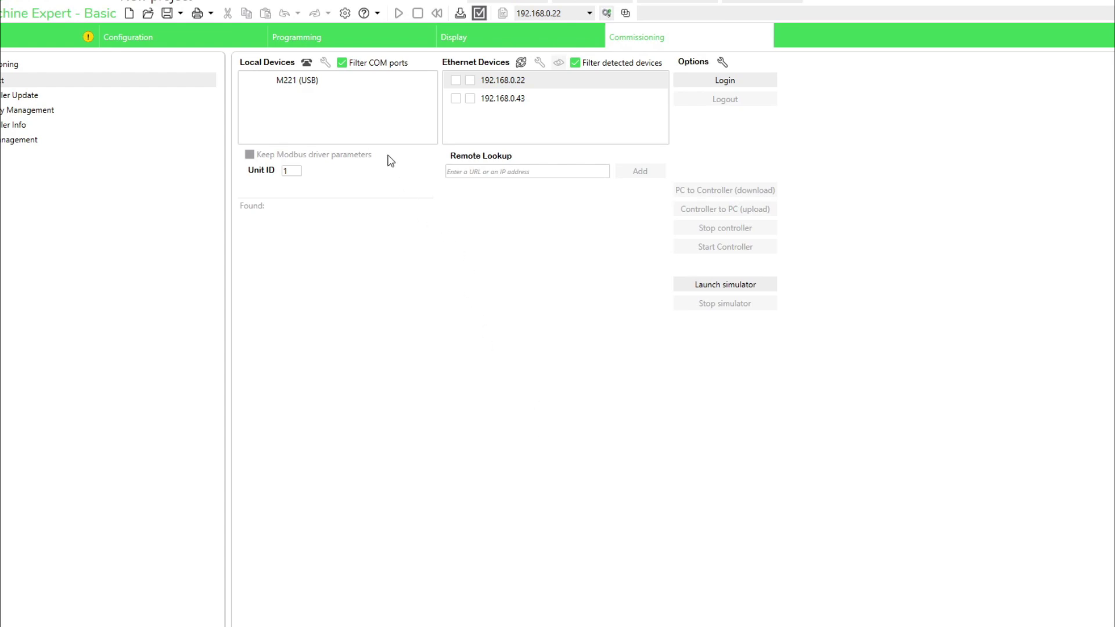
Step: Log in to the USB-connected M221, download the project with confirmation, then log out
left_click(341, 87)
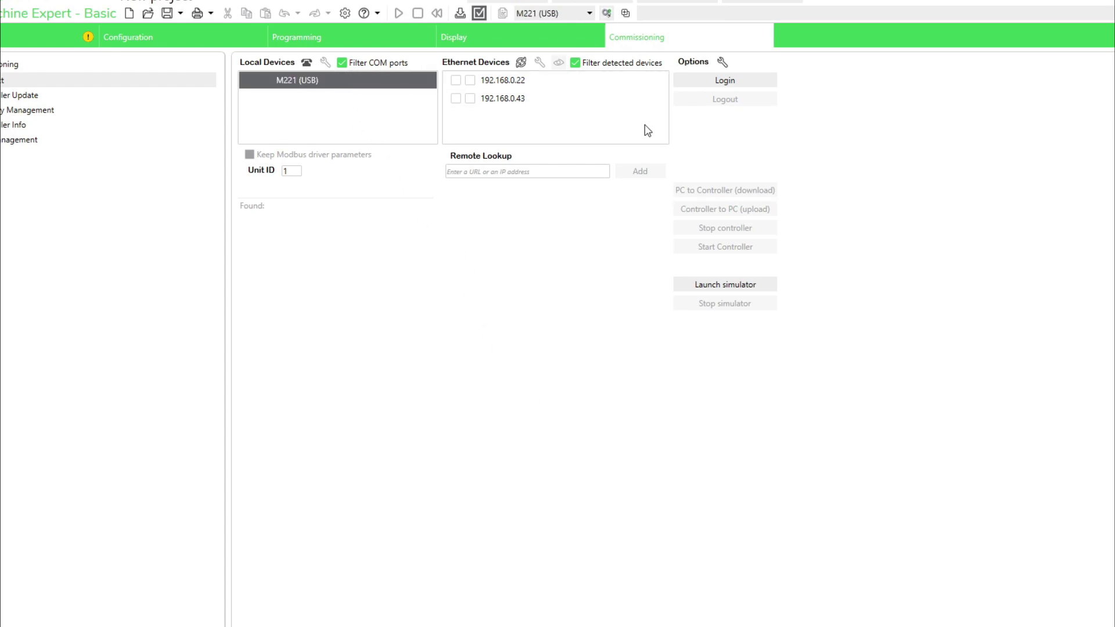
left_click(722, 86)
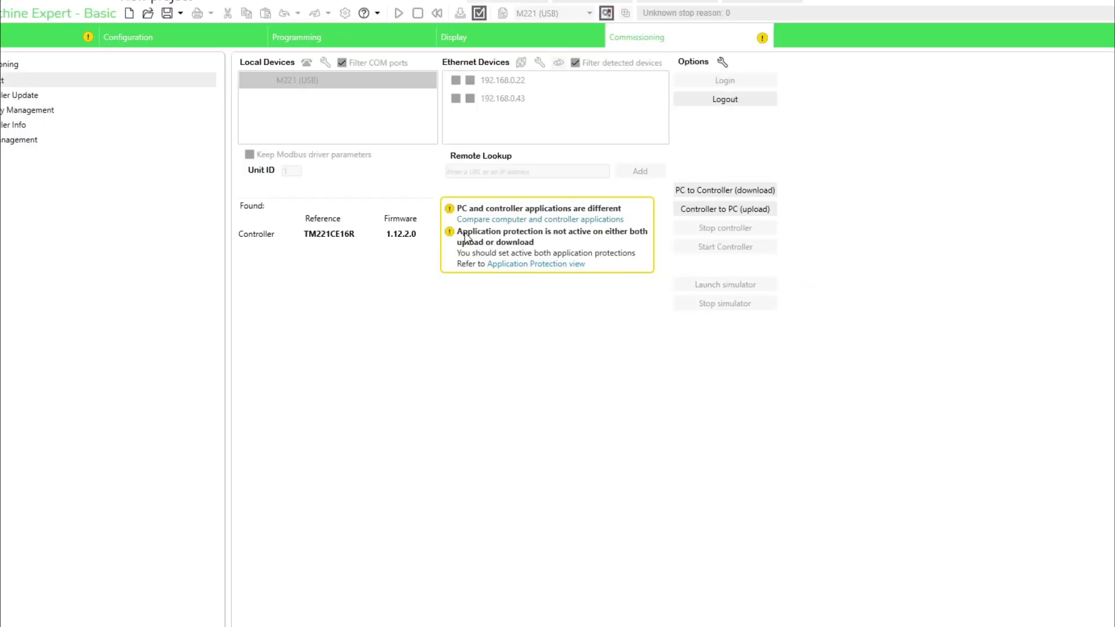
left_click(774, 197)
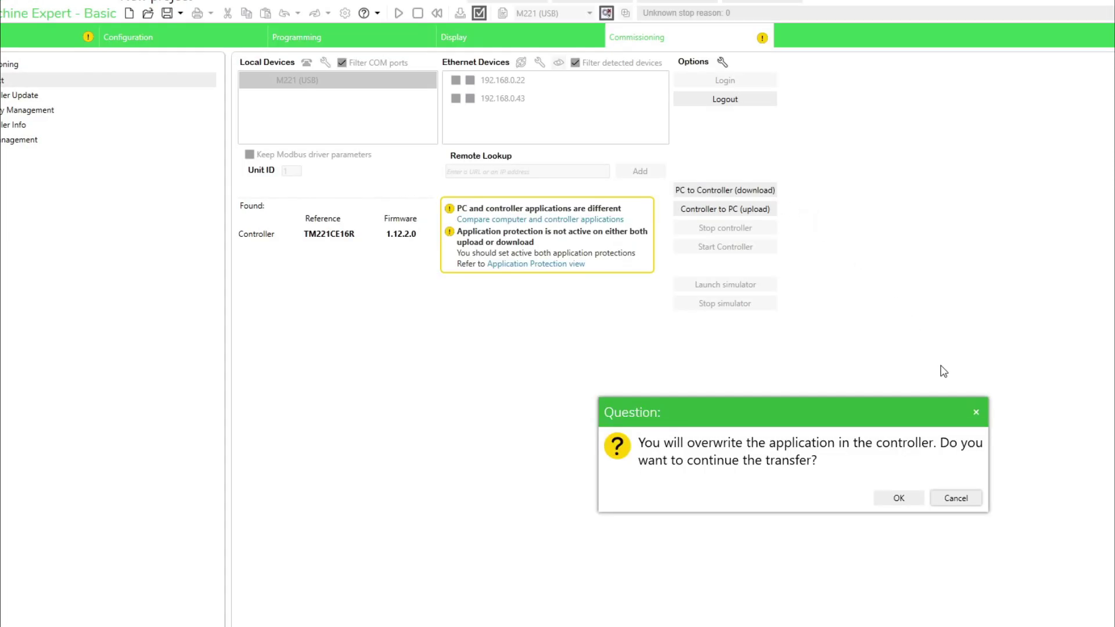
left_click(900, 493)
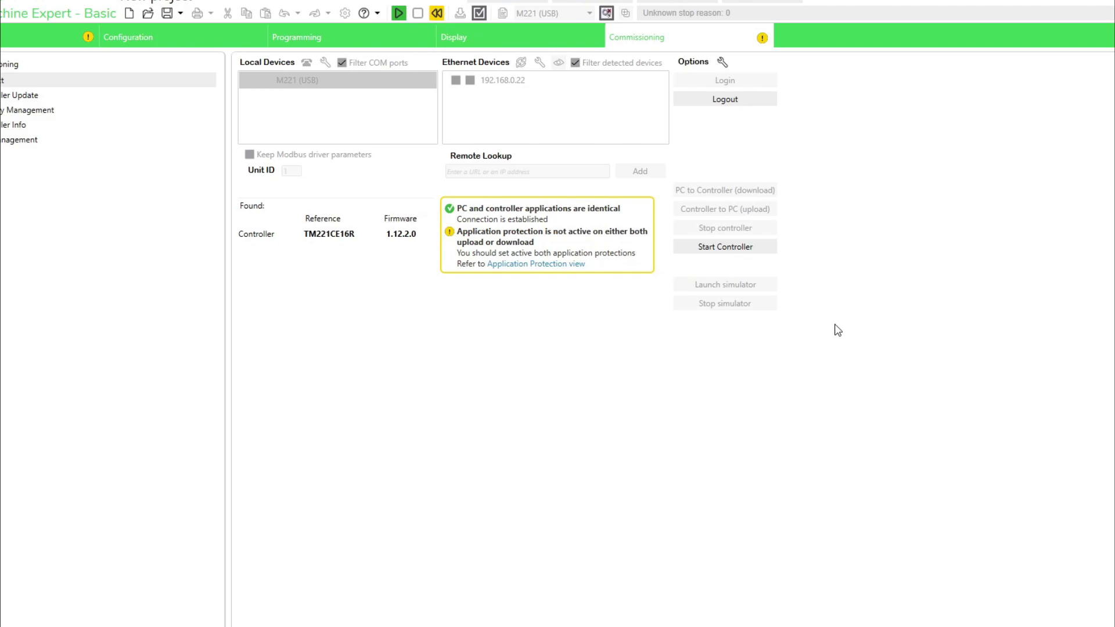
left_click(732, 104)
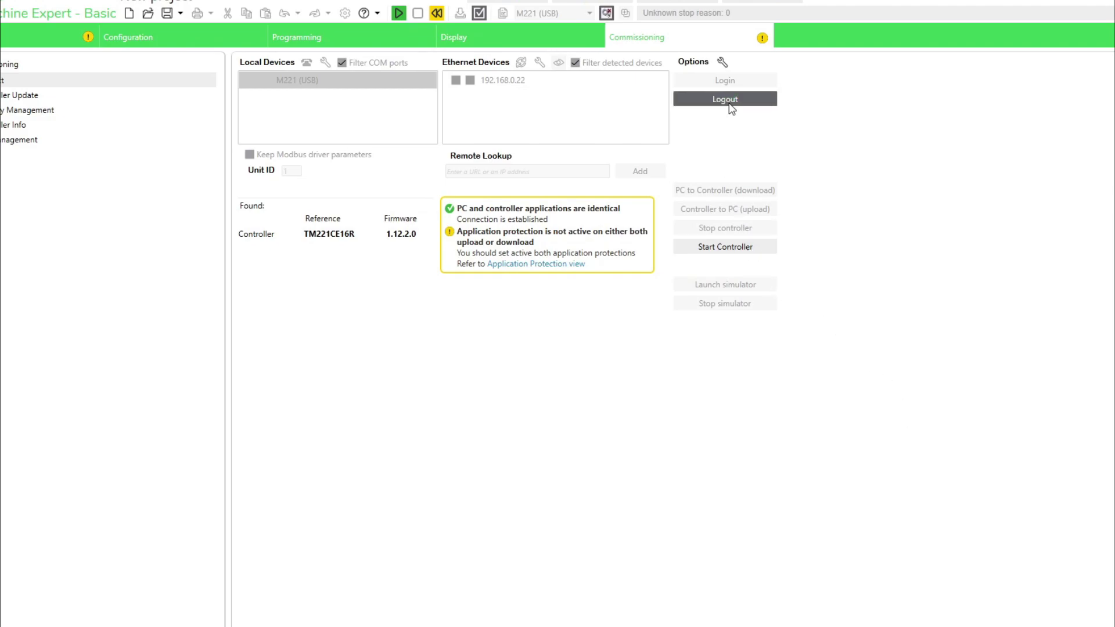
Step: Log in to 192.168.0.22 over Ethernet and confirm starting the controller
left_click(572, 83)
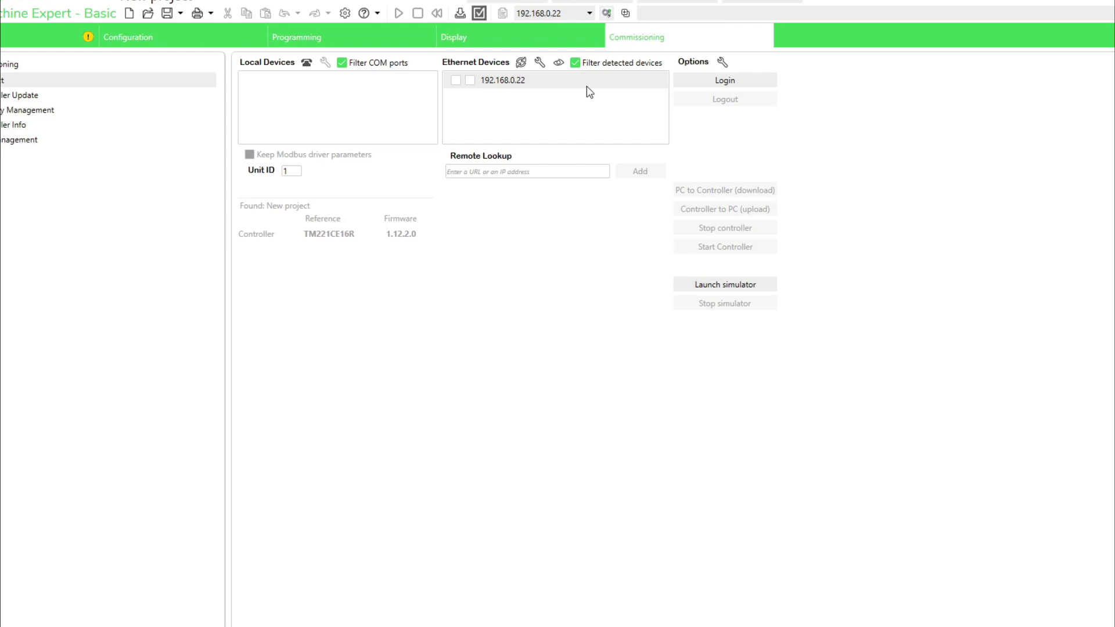
left_click(575, 82)
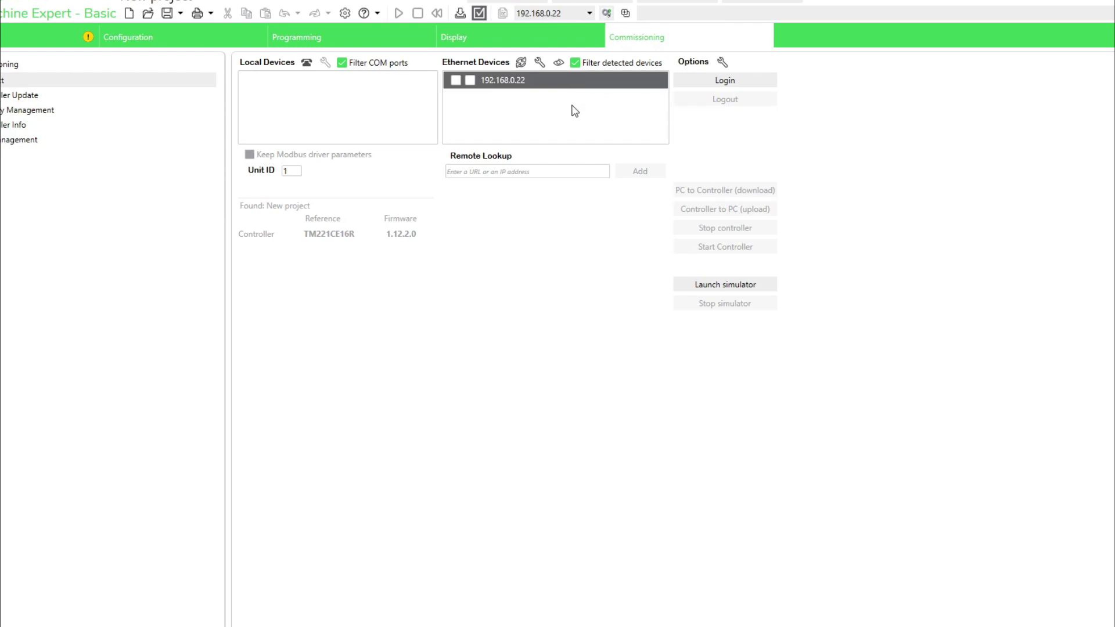
left_click(737, 82)
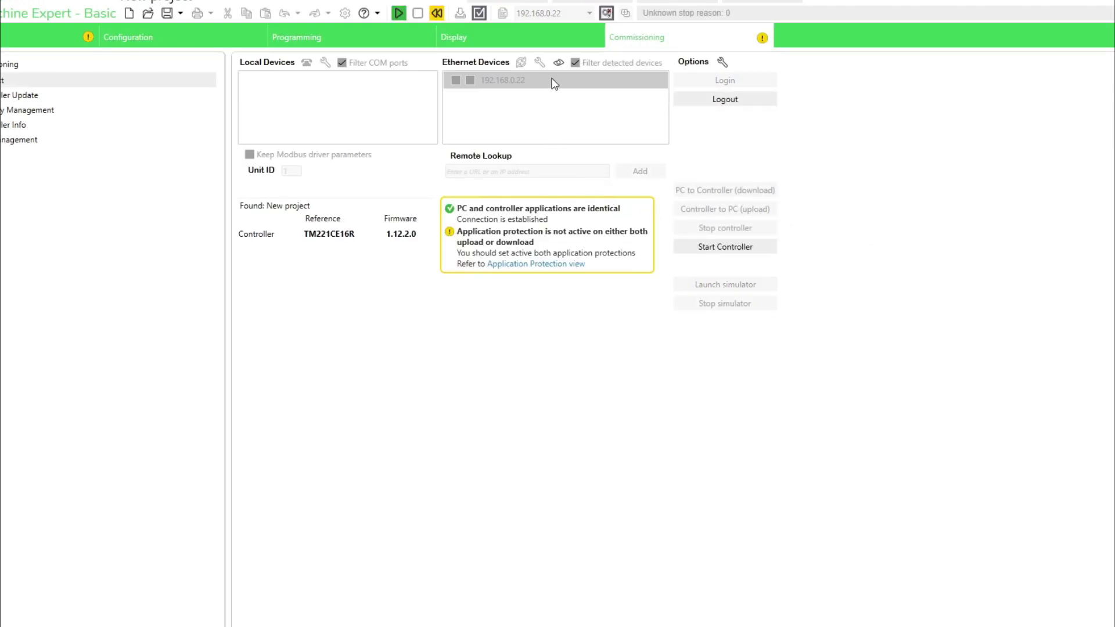
left_click(760, 253)
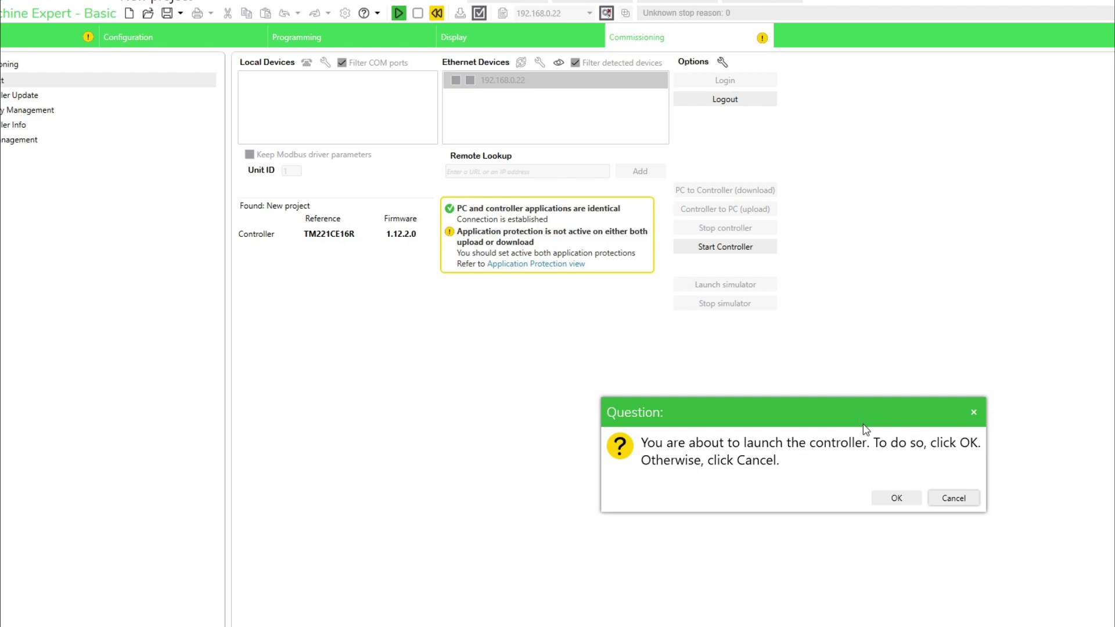
left_click(895, 498)
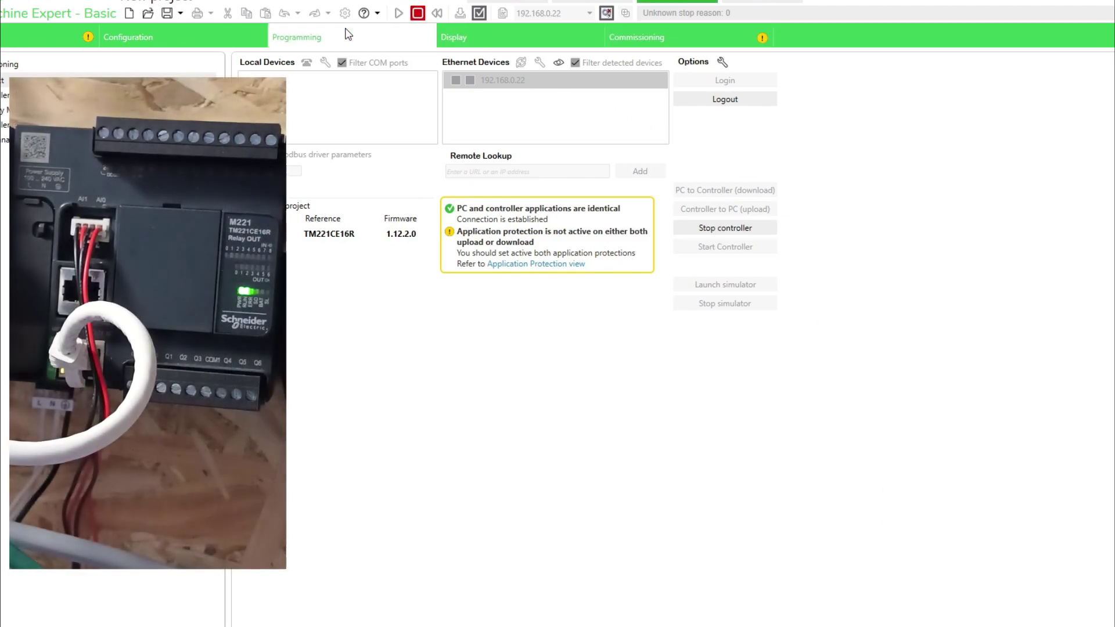
Step: Toggle %M0 true and false three times online, ending false, while %Q0.0 follows
left_click(296, 37)
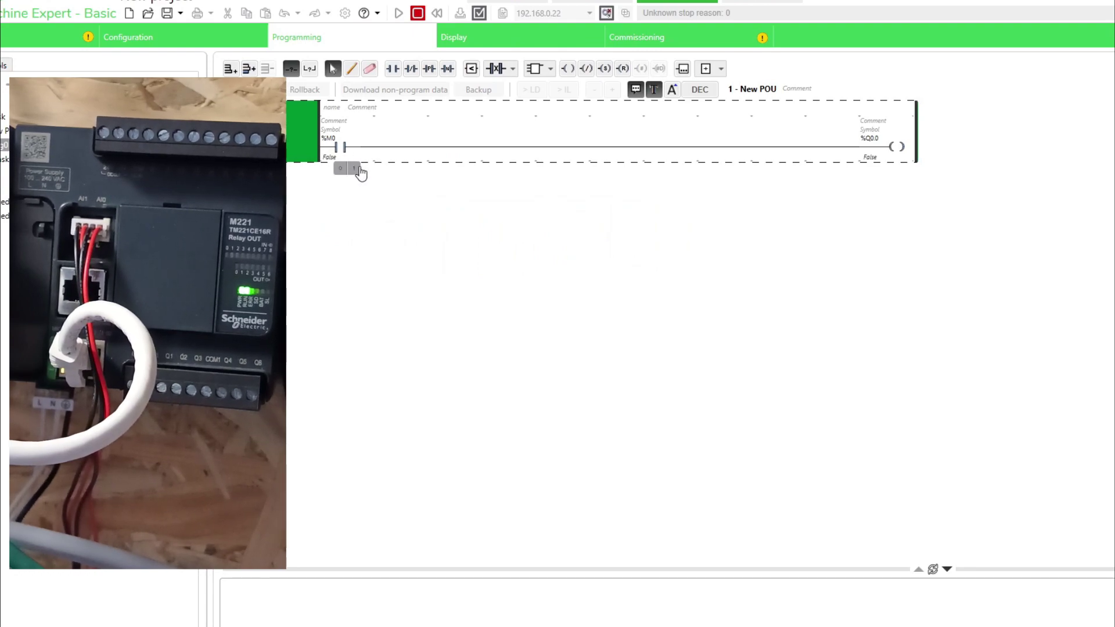
left_click(358, 169)
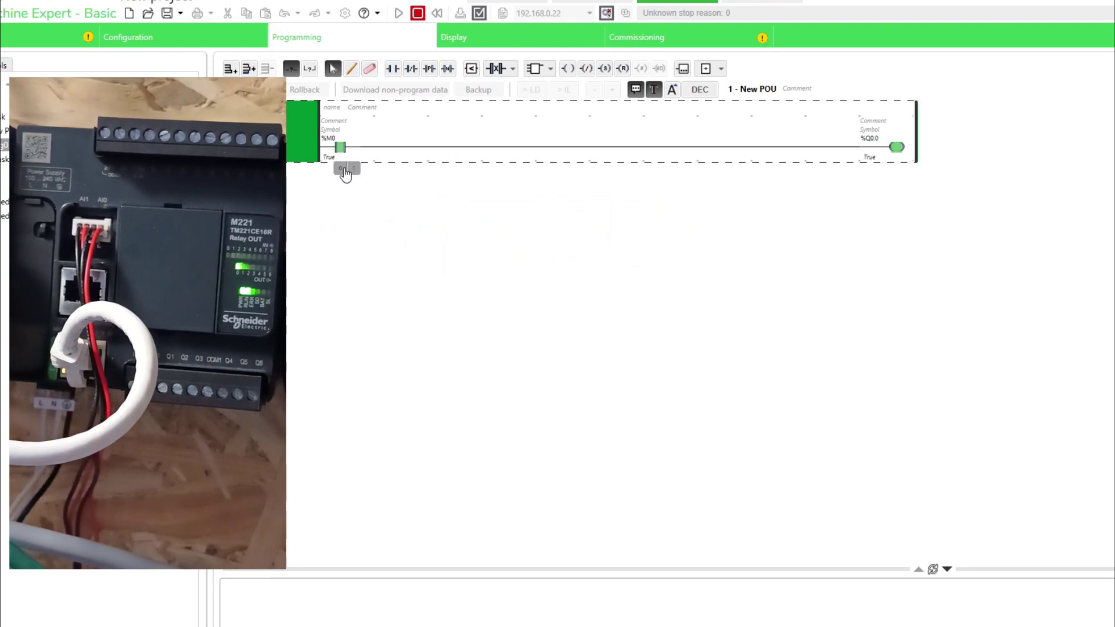
left_click(346, 174)
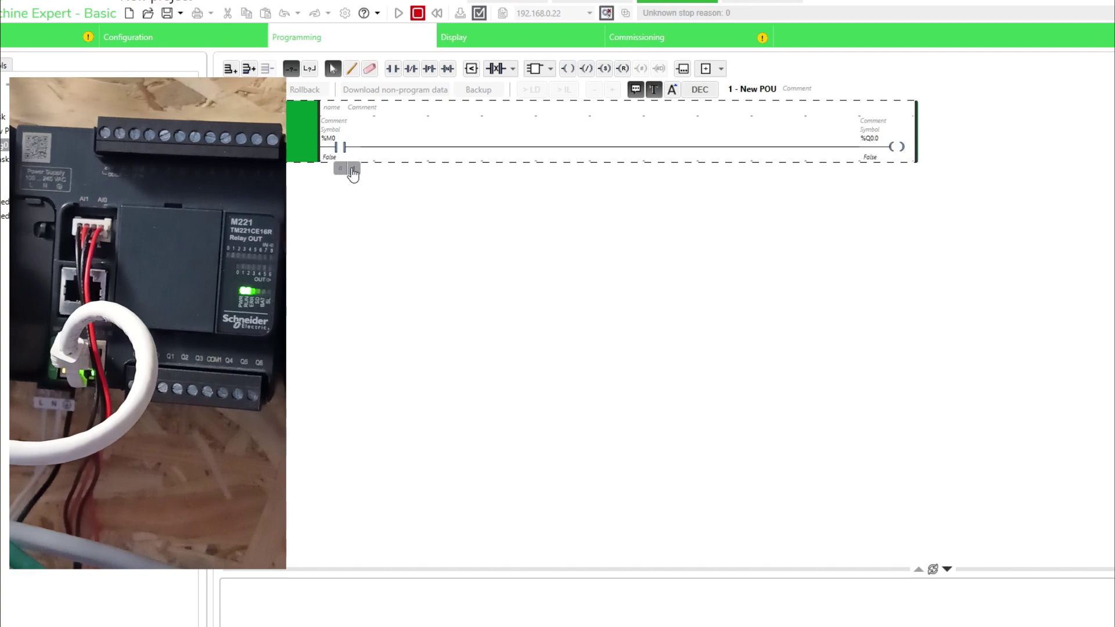
left_click(352, 172)
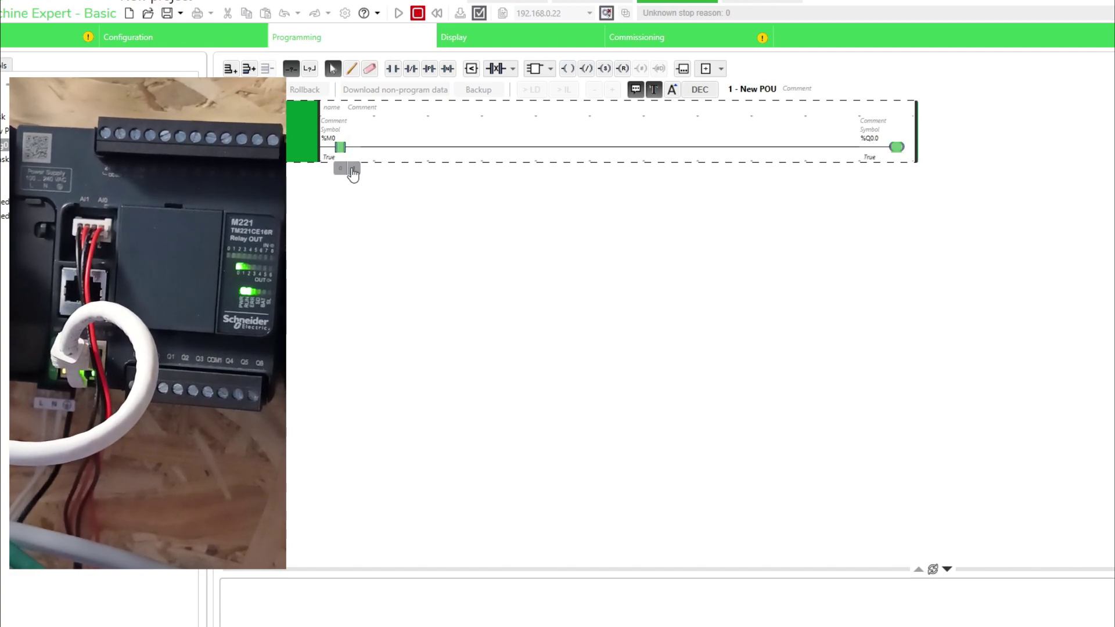
left_click(345, 175)
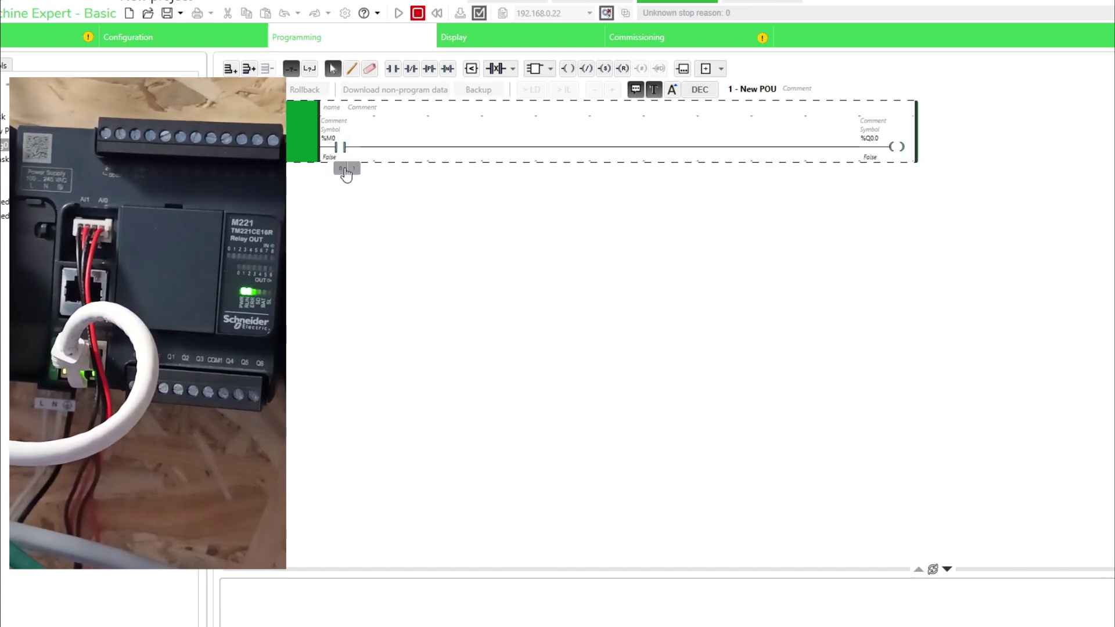
left_click(354, 171)
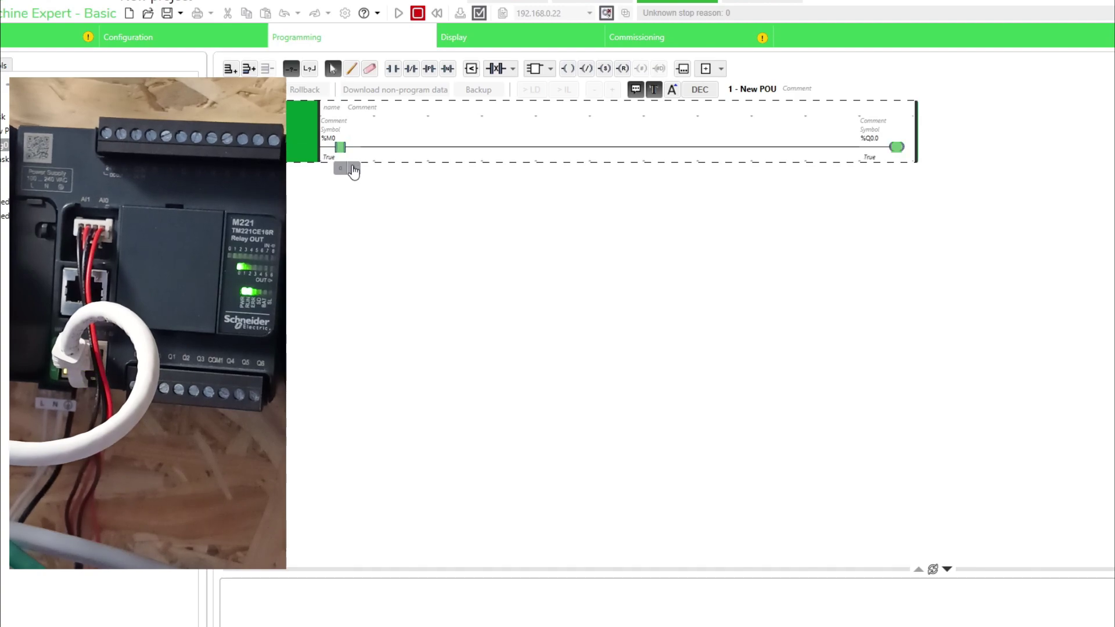
left_click(345, 172)
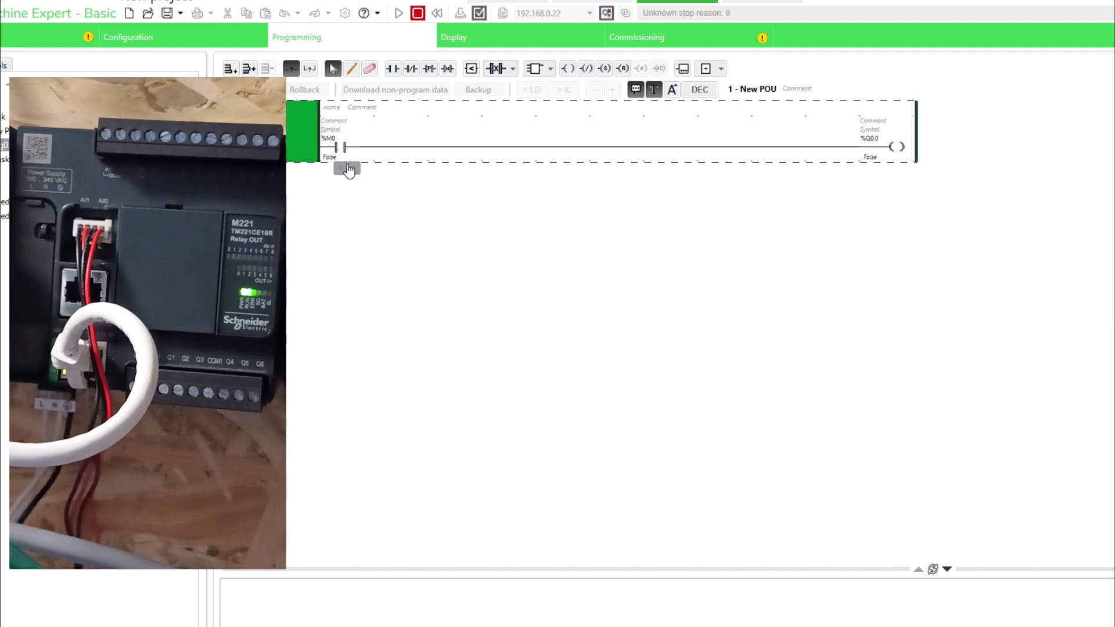